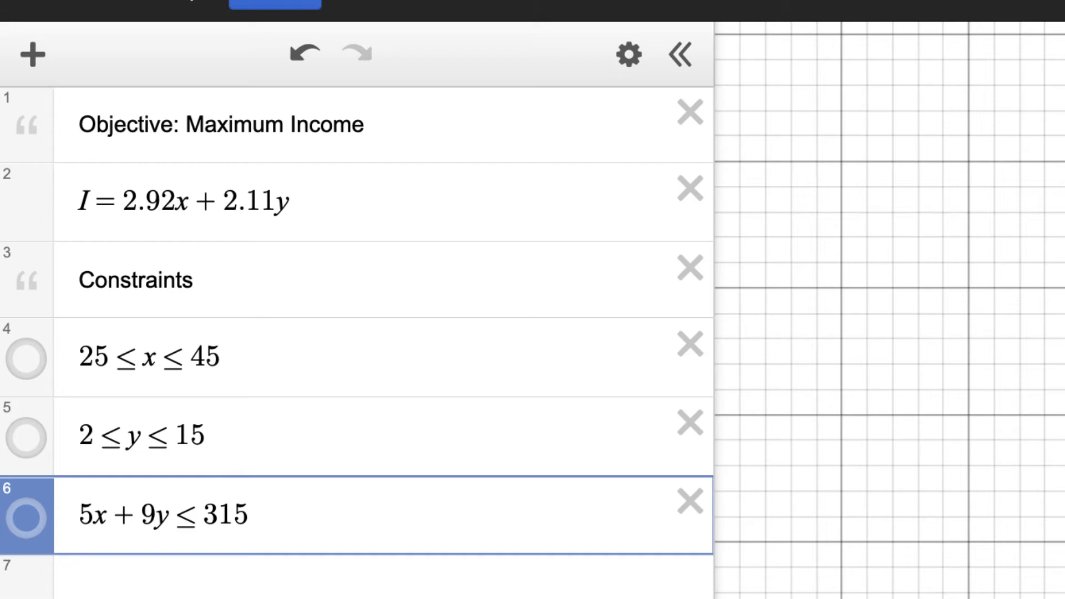
Show the shaded regions of the three constraints on x, y and 5x + 9y, and examine where they overlap.
left_click(26, 359)
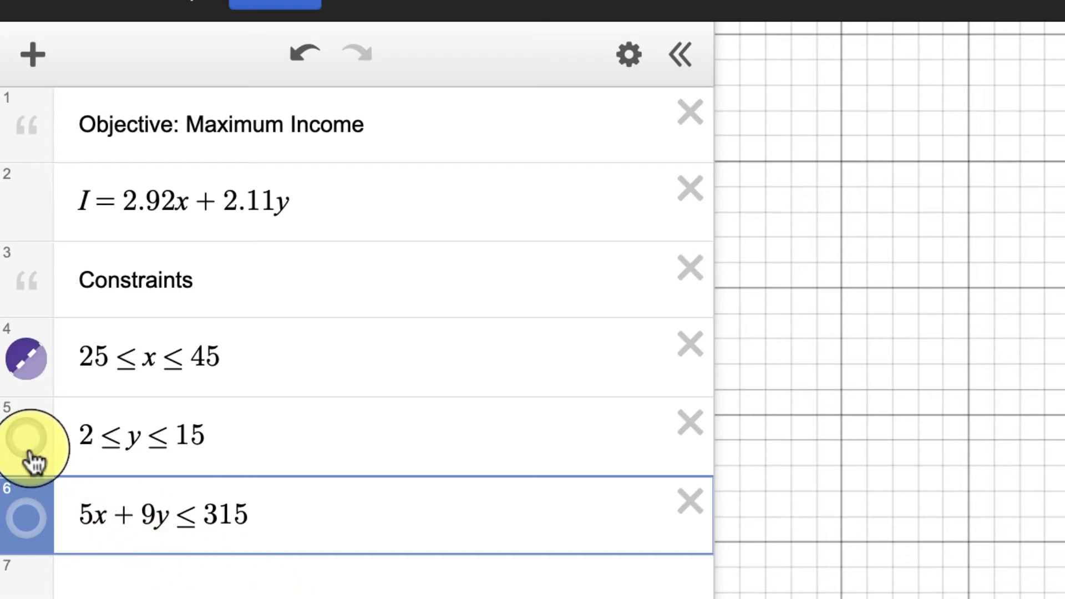
left_click(27, 441)
left_click(25, 527)
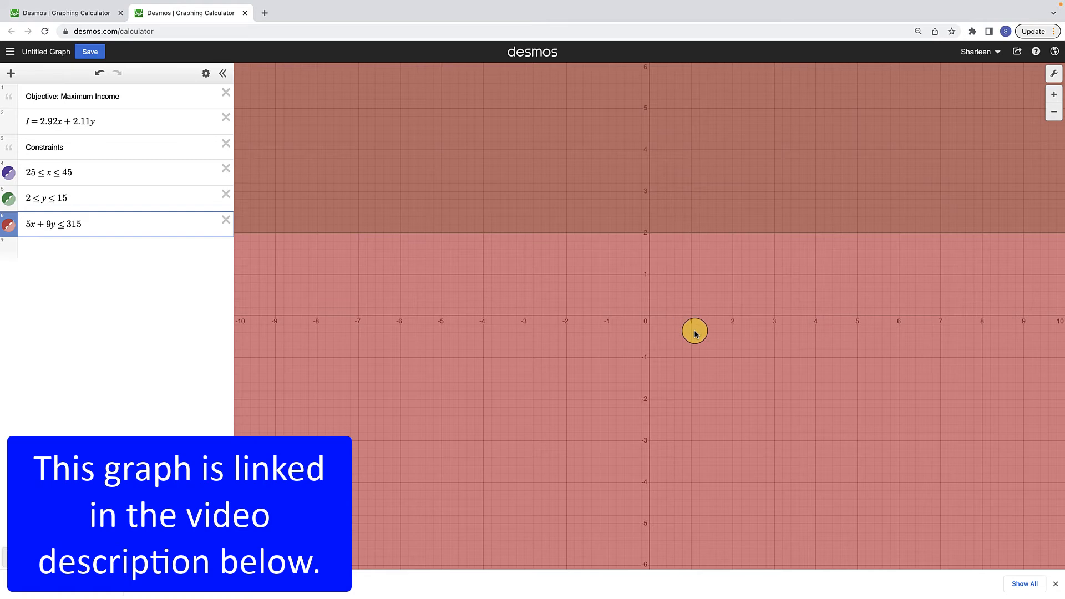
scroll(695, 334, "down", 5)
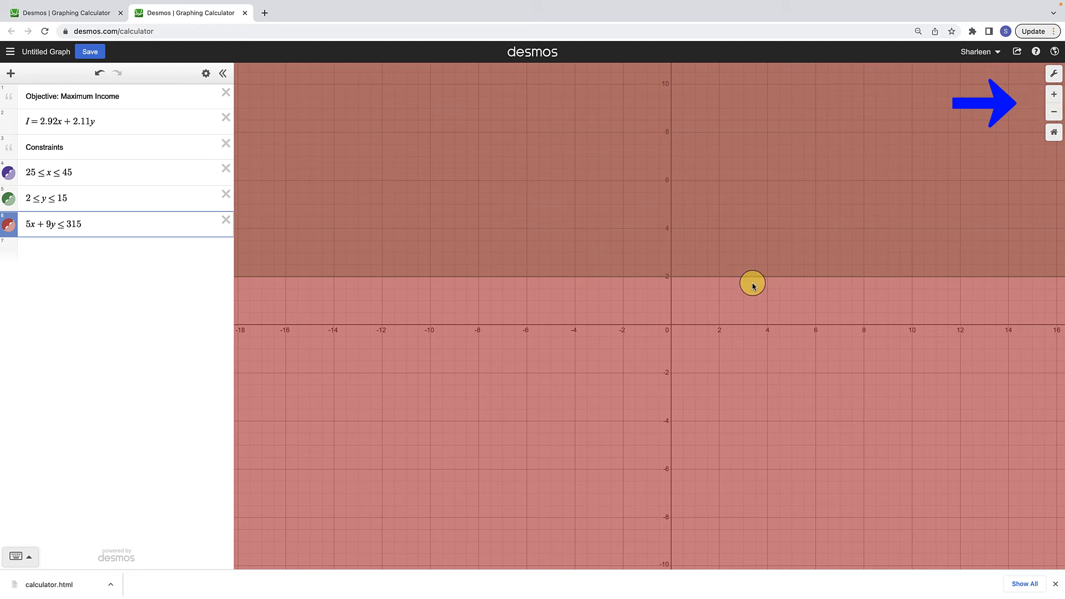
scroll(752, 283, "down", 10)
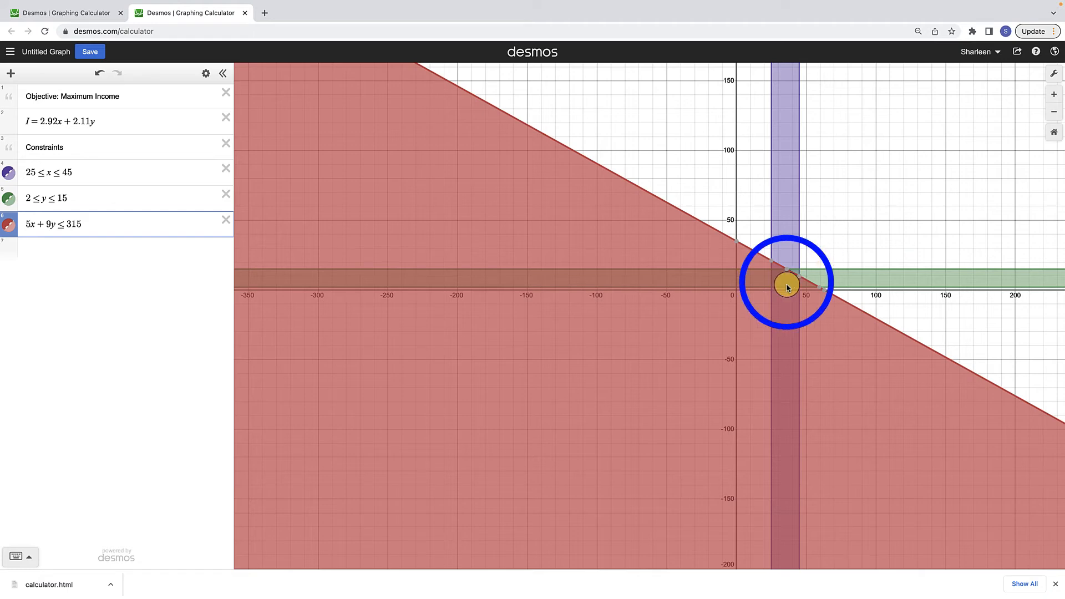
scroll(788, 286, "up", 5)
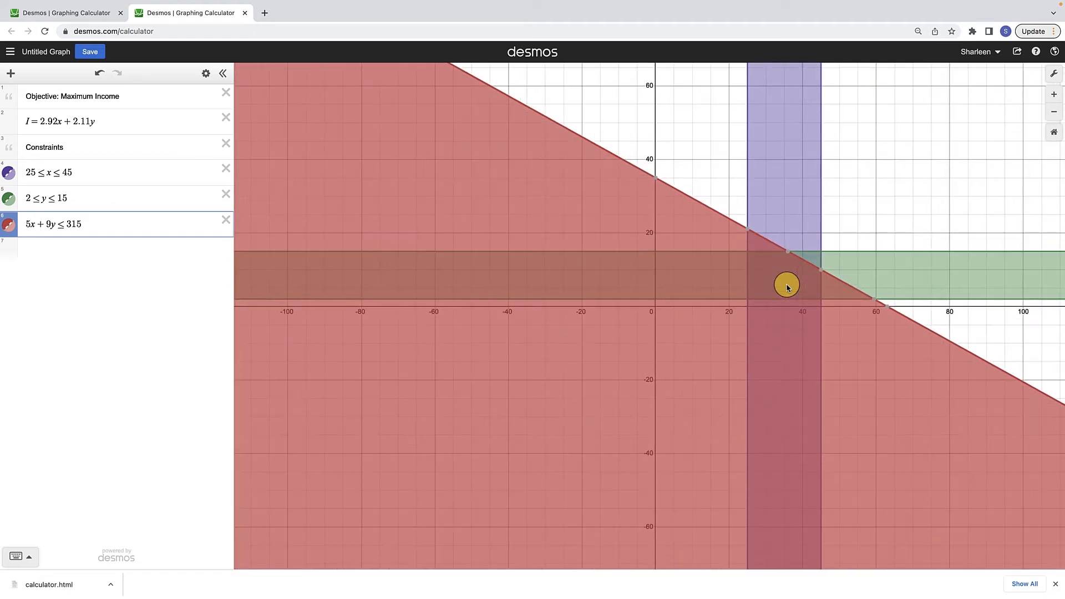
scroll(788, 287, "up", 3)
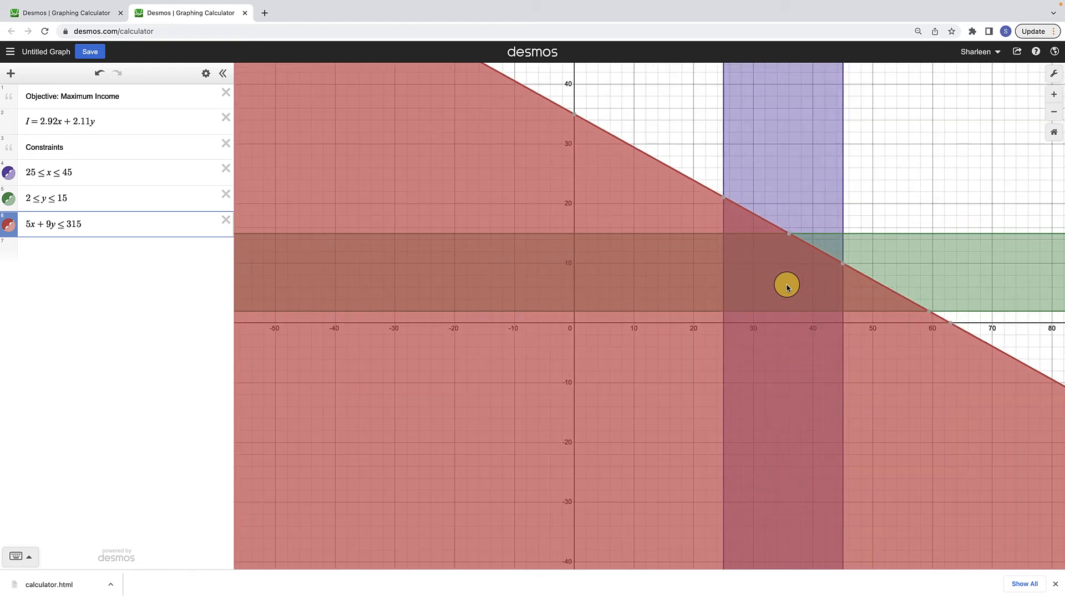
left_click(788, 233)
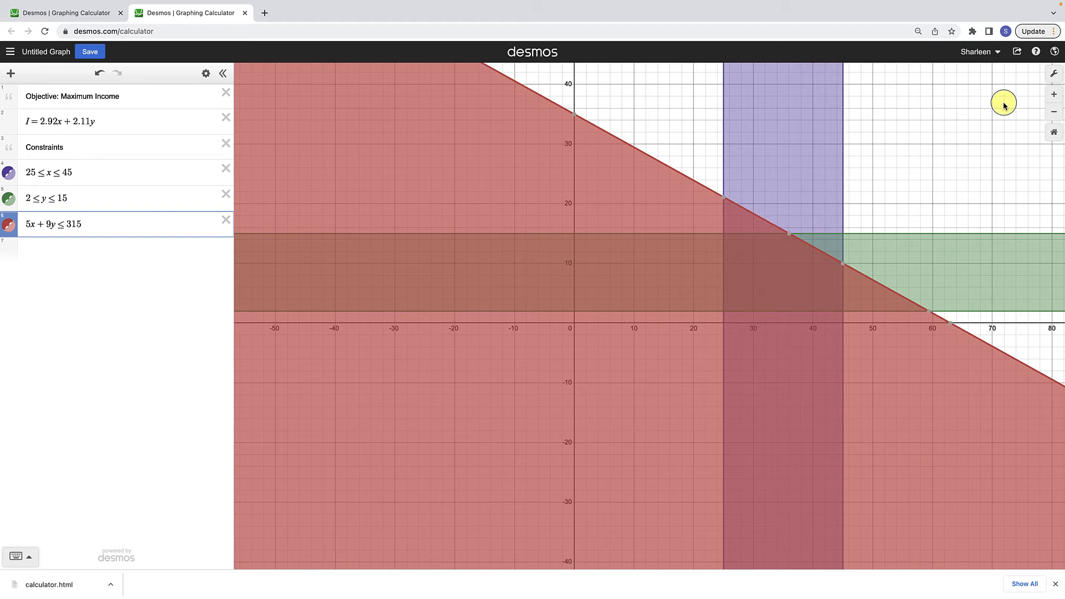
Set the graph's x-axis range to run from 20 to 50.
left_click(1056, 76)
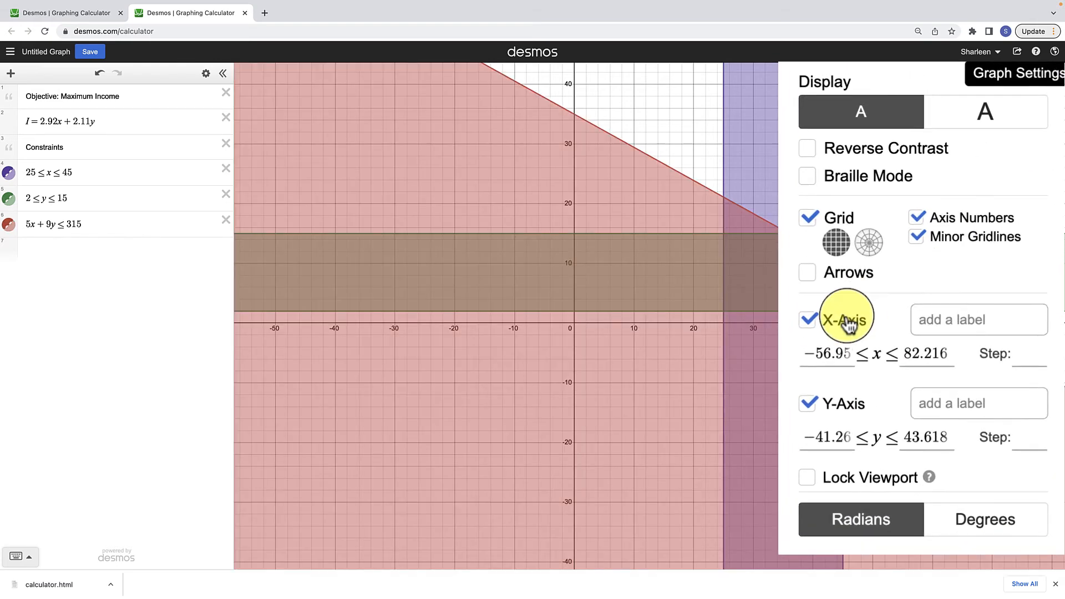
left_click_drag(804, 355, 864, 355)
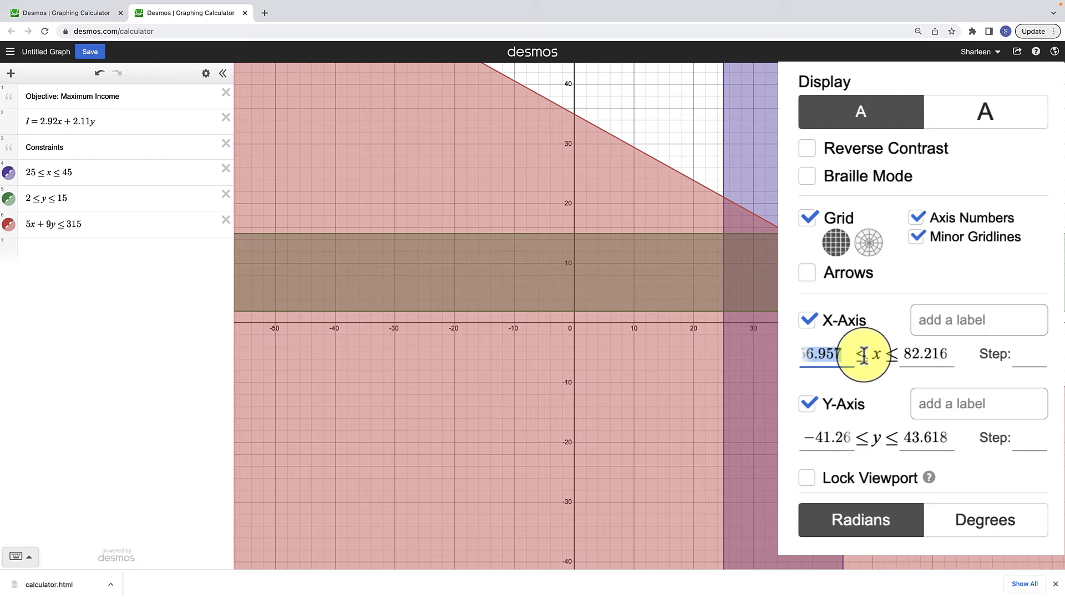
type("20")
key("Tab")
type("5")
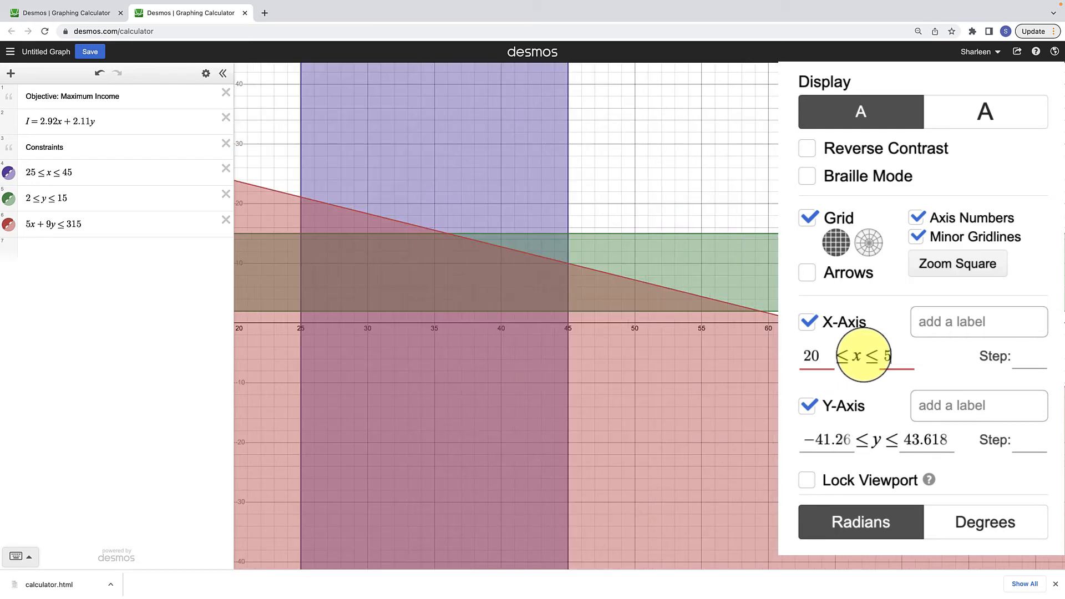
type("0")
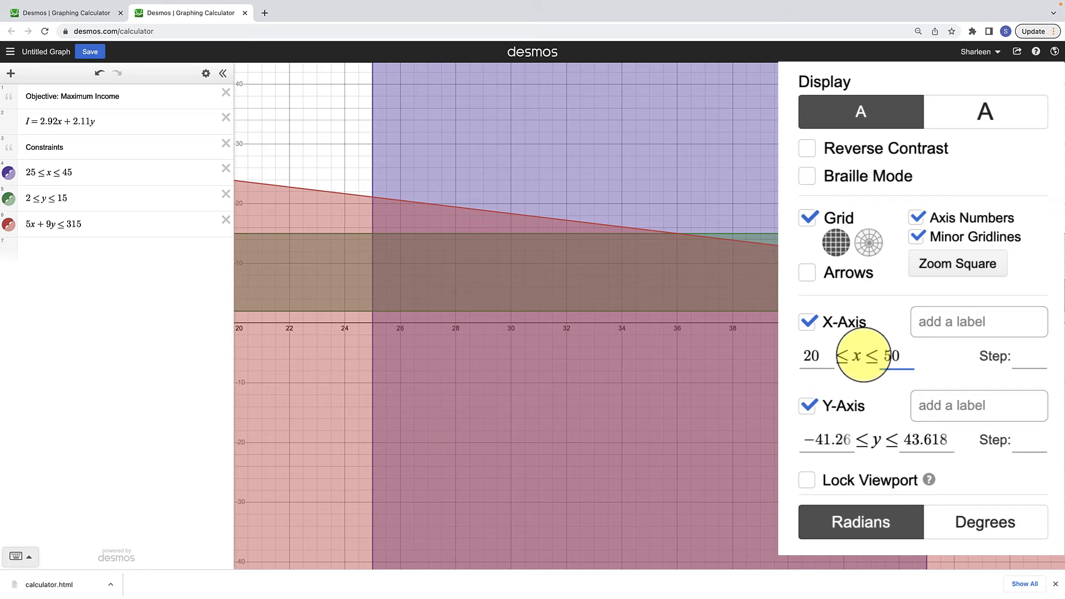
Set the y-axis range from -2 to 20 and lock the viewport.
left_click_drag(801, 440, 870, 433)
type("-2")
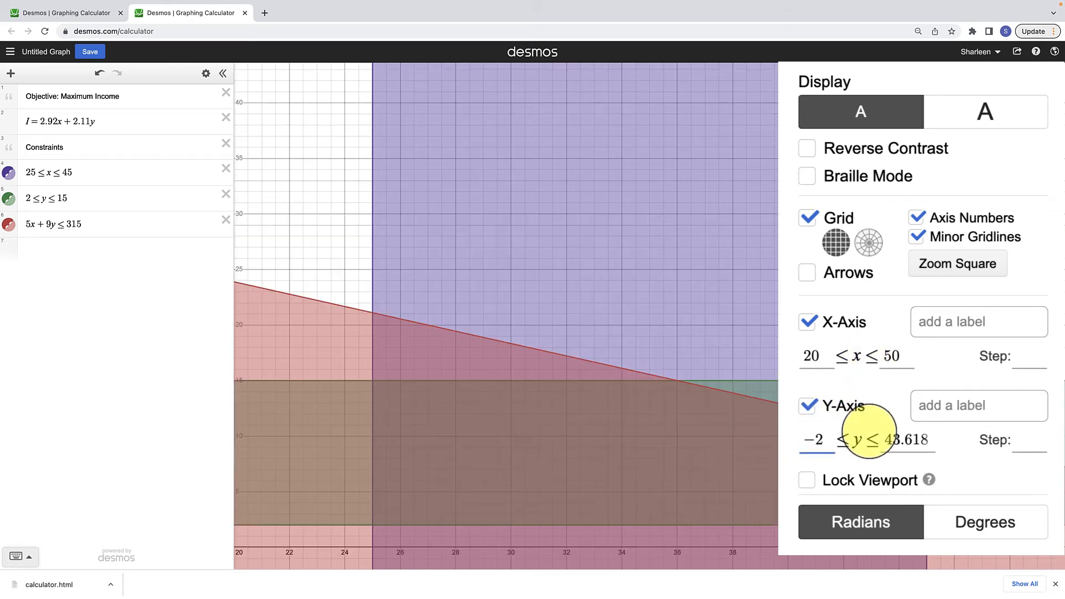
key("Tab")
type("20")
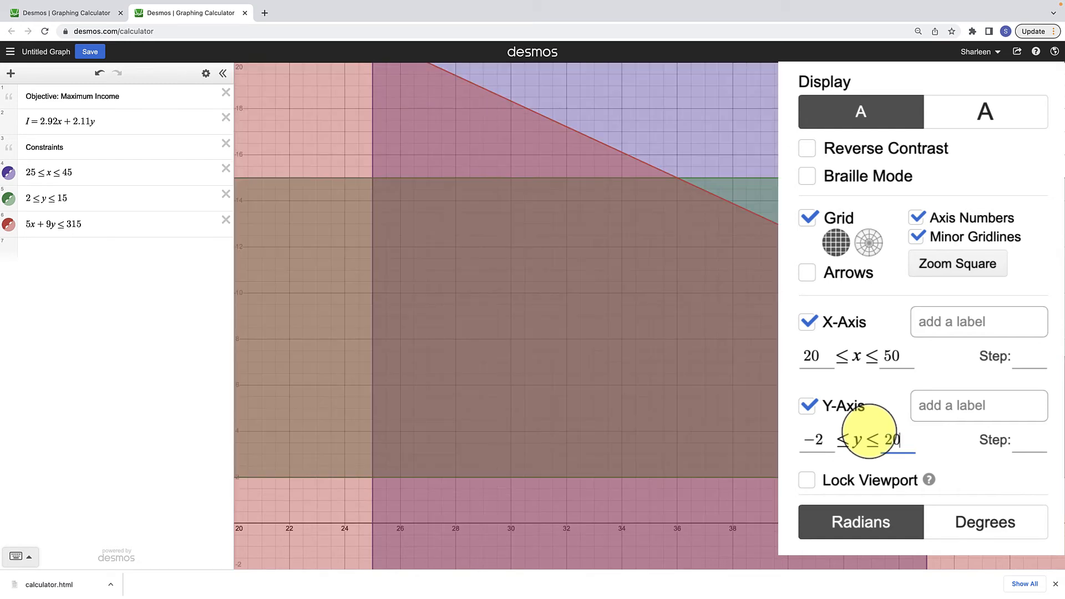
left_click(808, 481)
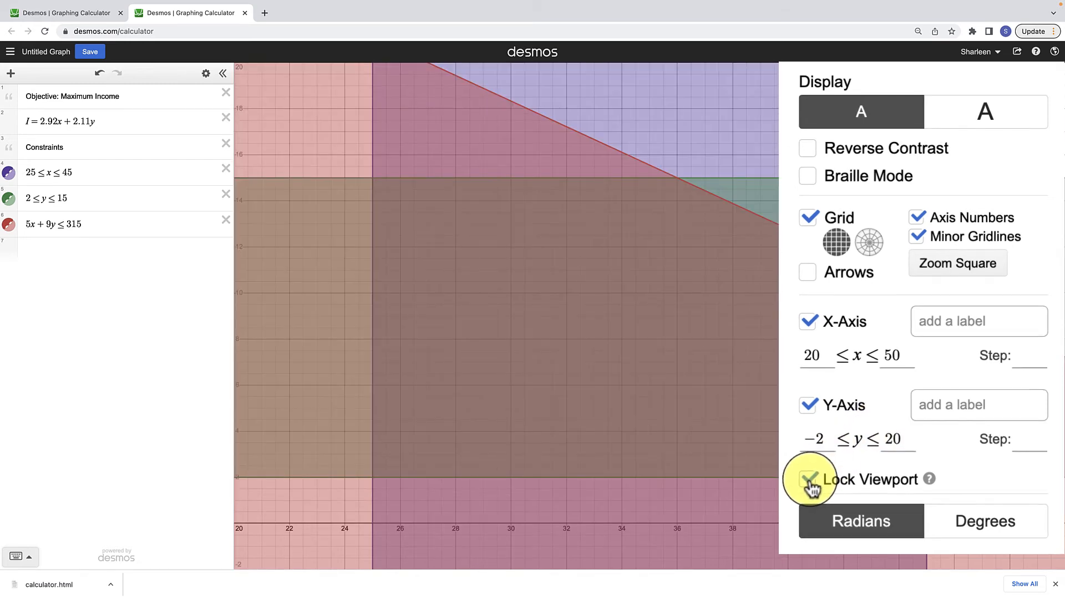
left_click(829, 137)
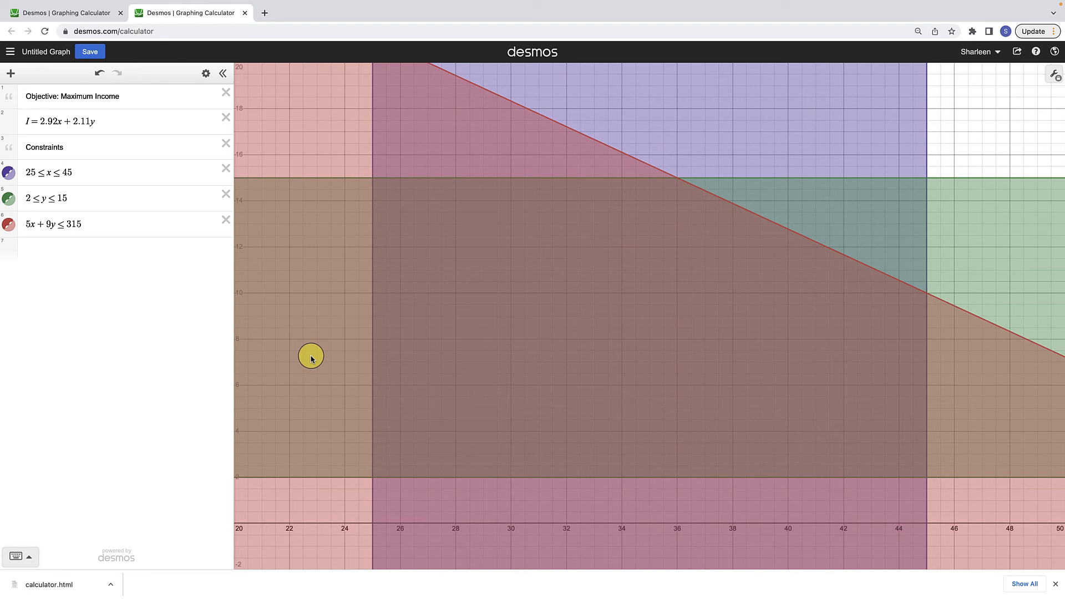
Add a note reading "Corners" below the constraints and insert an empty table beneath it.
left_click(148, 357)
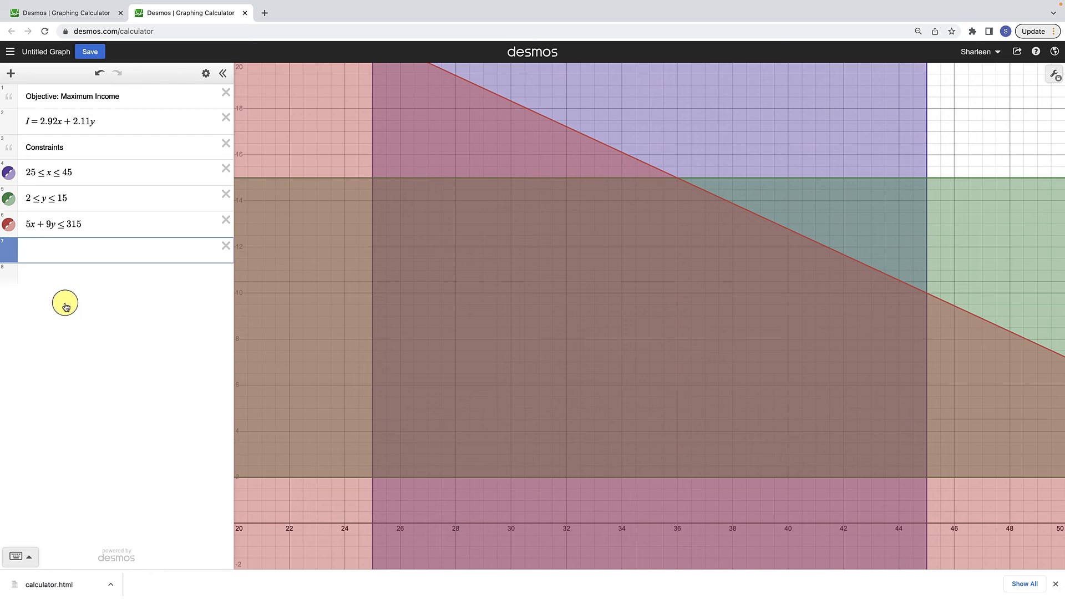
type("\"Corners")
key("Return")
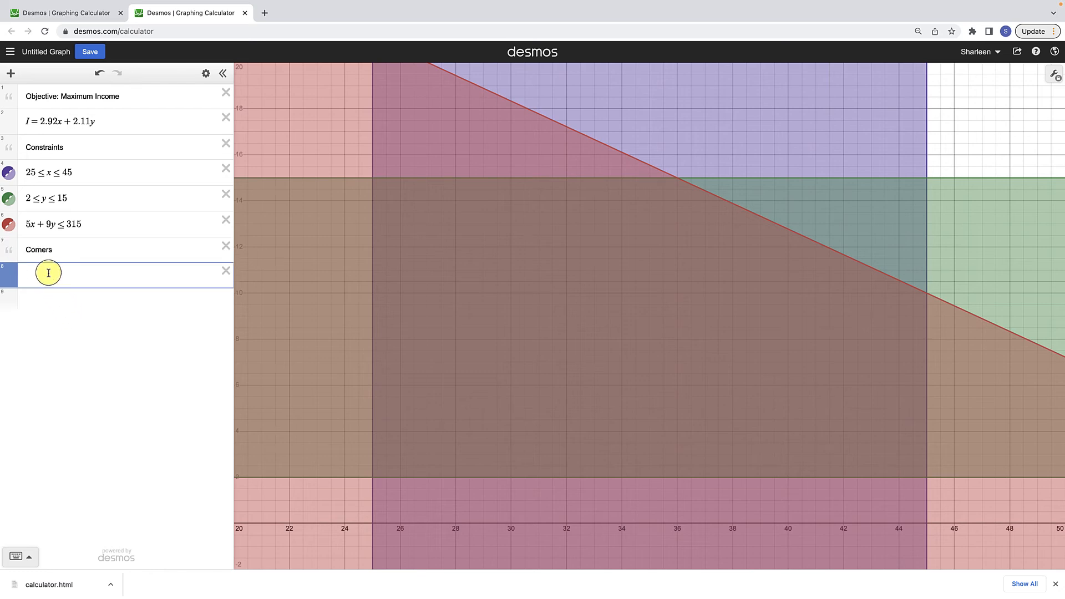
left_click(11, 75)
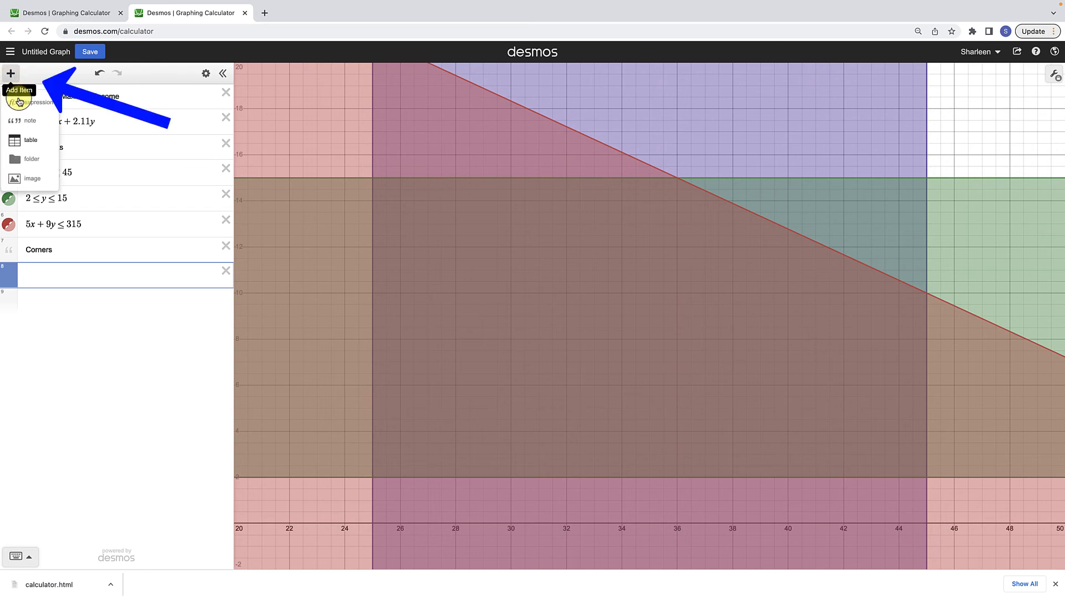
left_click(32, 139)
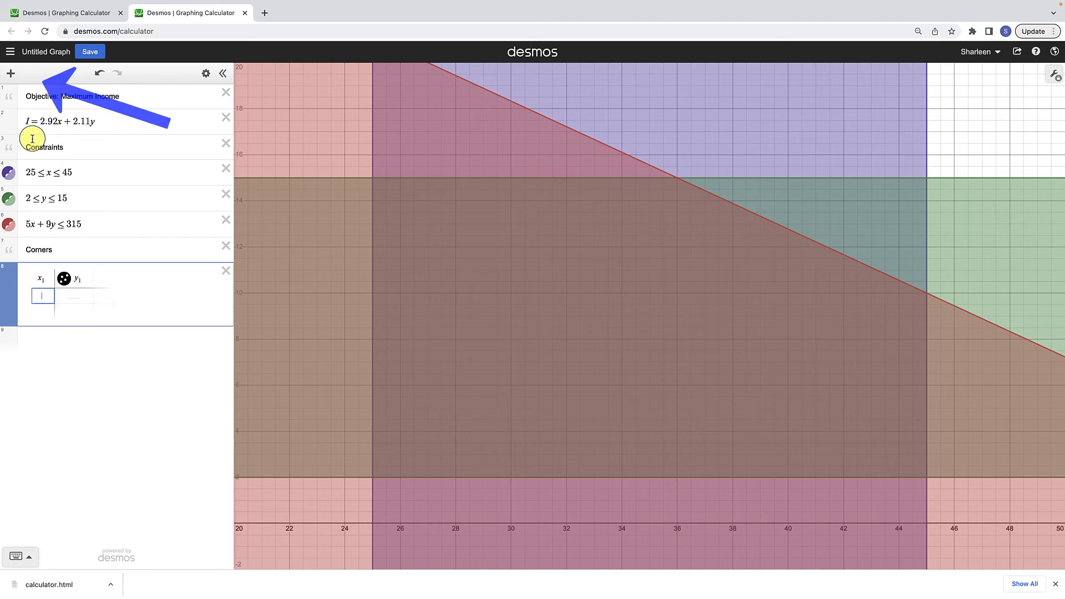
Identify the feasible region's lower-left corner and enter it as (25, 2) in the table's first row.
left_click(374, 479)
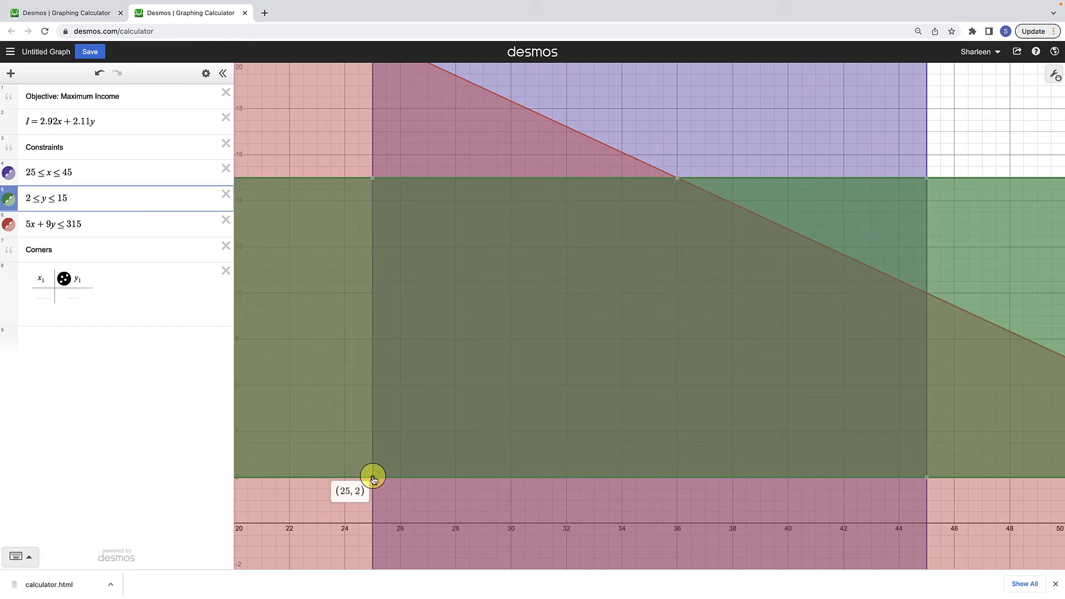
left_click(71, 335)
type("25")
key("Tab")
type("2")
key("Tab")
Identify the feasible region's upper-left corner and enter it as (25, 15) in the table's second row.
left_click(373, 178)
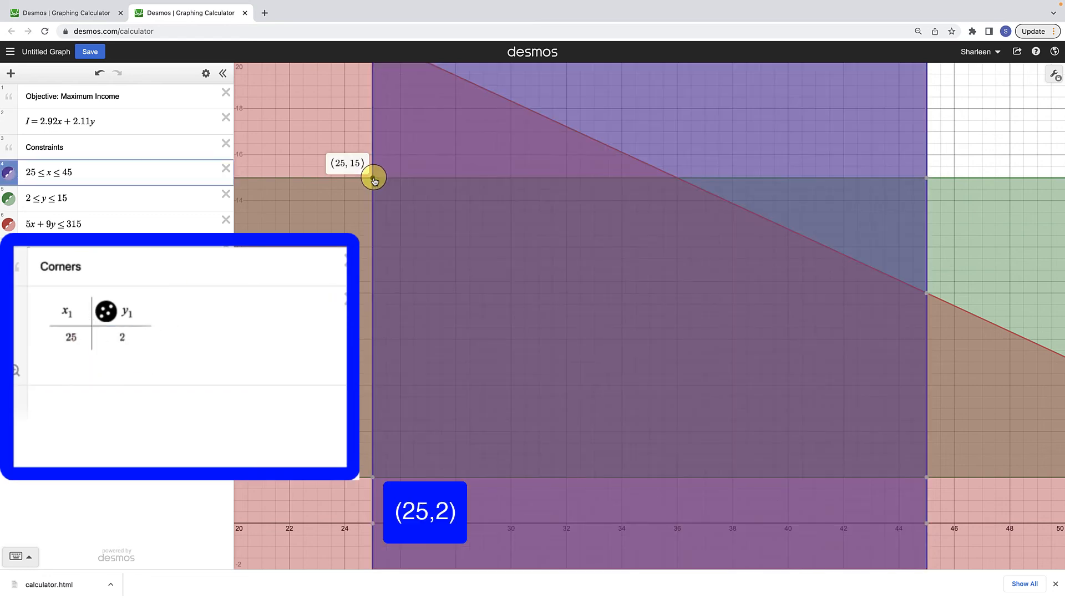
left_click(71, 360)
type("25")
key("Tab")
type("15")
key("Tab")
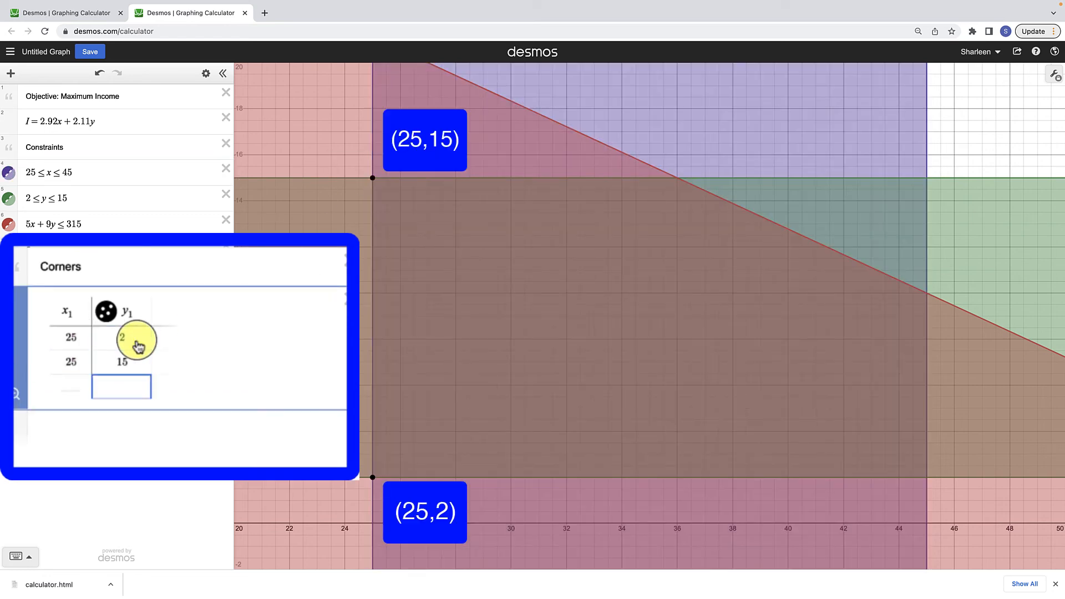
Enter the corner where the sloped line meets y = 15 as (36, 15) in the third row.
left_click(677, 179)
left_click(71, 386)
type("36")
key("Tab")
type("15")
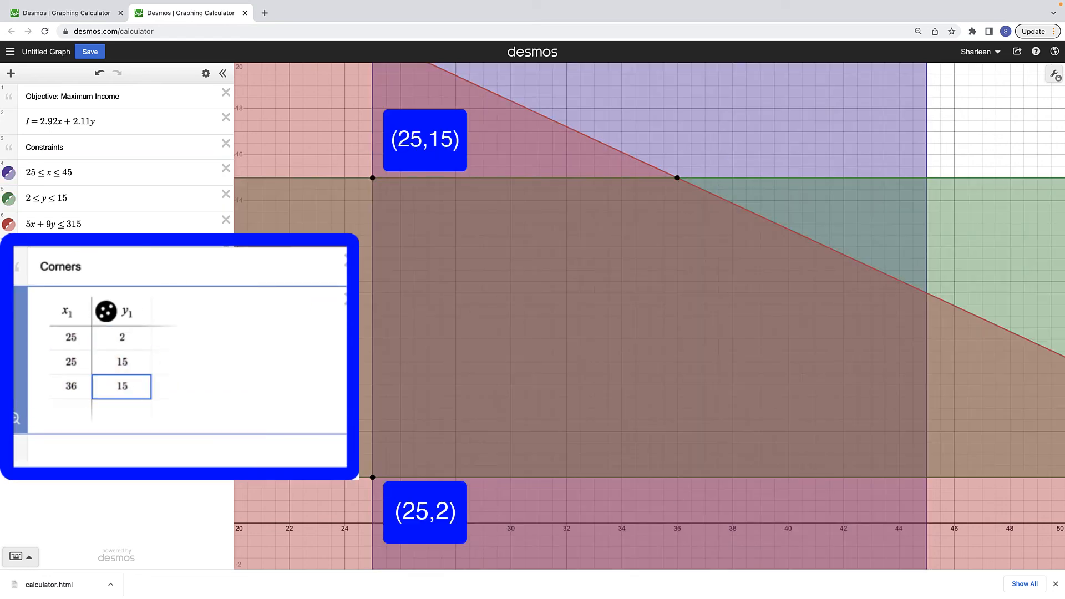
Enter the corner where the sloped line meets x = 45 as (45, 10) in the fourth row.
left_click(930, 291)
left_click(131, 390)
key("Tab")
type("45")
key("Tab")
type("10")
key("Tab")
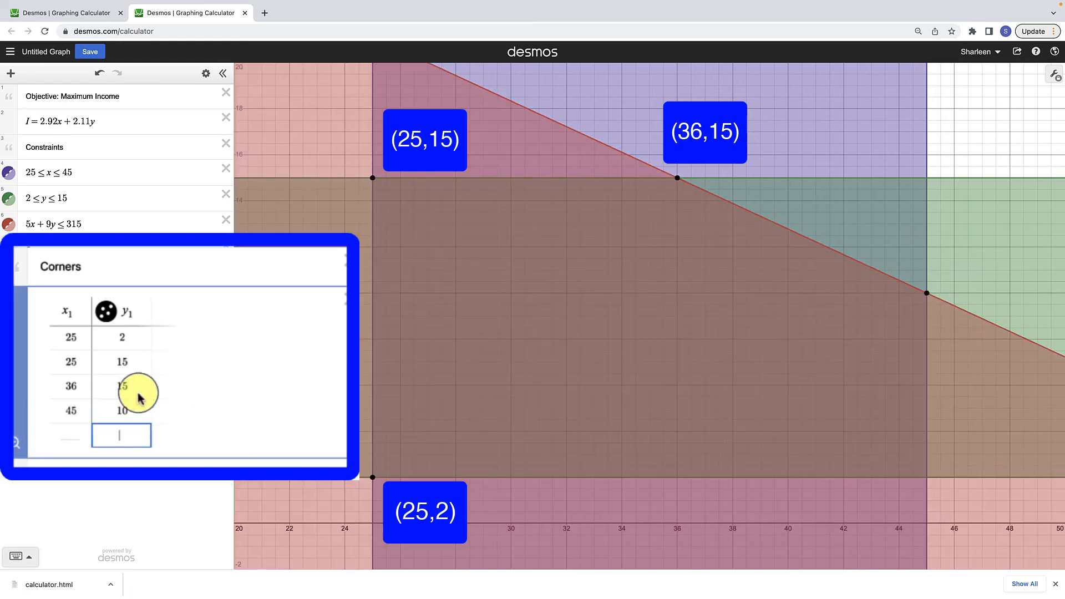
Enter the feasible region's lower-right corner as (45, 2) in the table's fifth row.
left_click(926, 476)
left_click(131, 412)
key("Tab")
type("45")
key("Tab")
type("2")
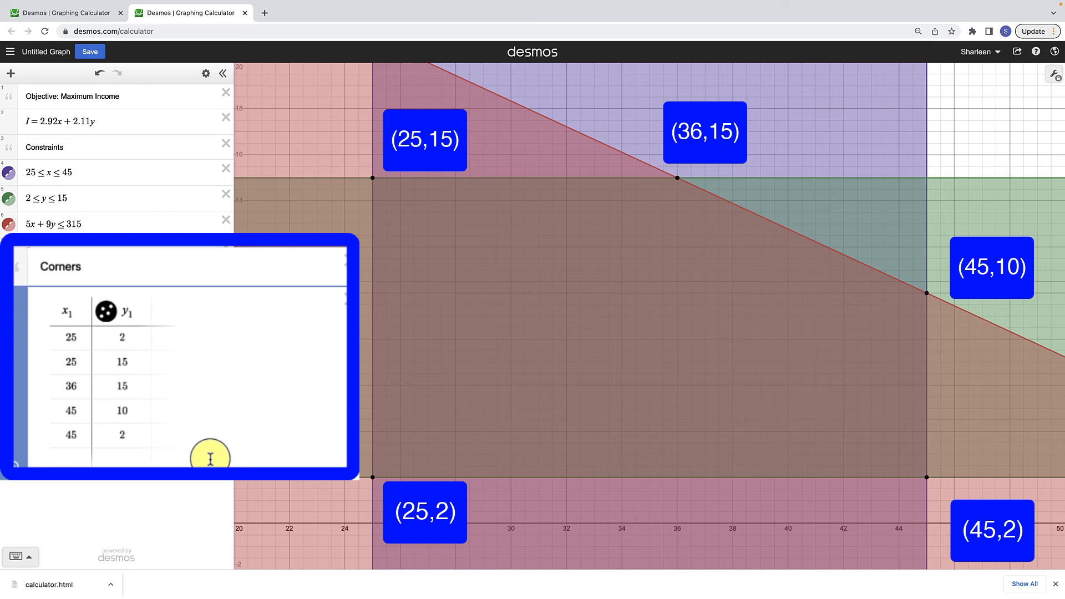
Add the expression polygon(x1,y1) below the table and change the polygon's colour to black.
left_click(90, 399)
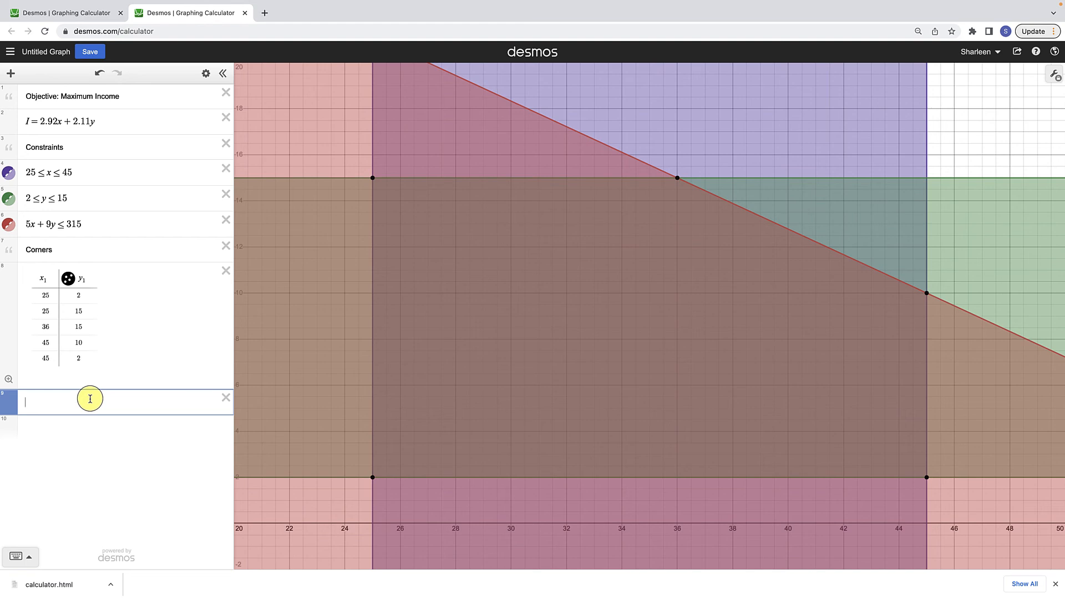
type("polygon(x1,y1)")
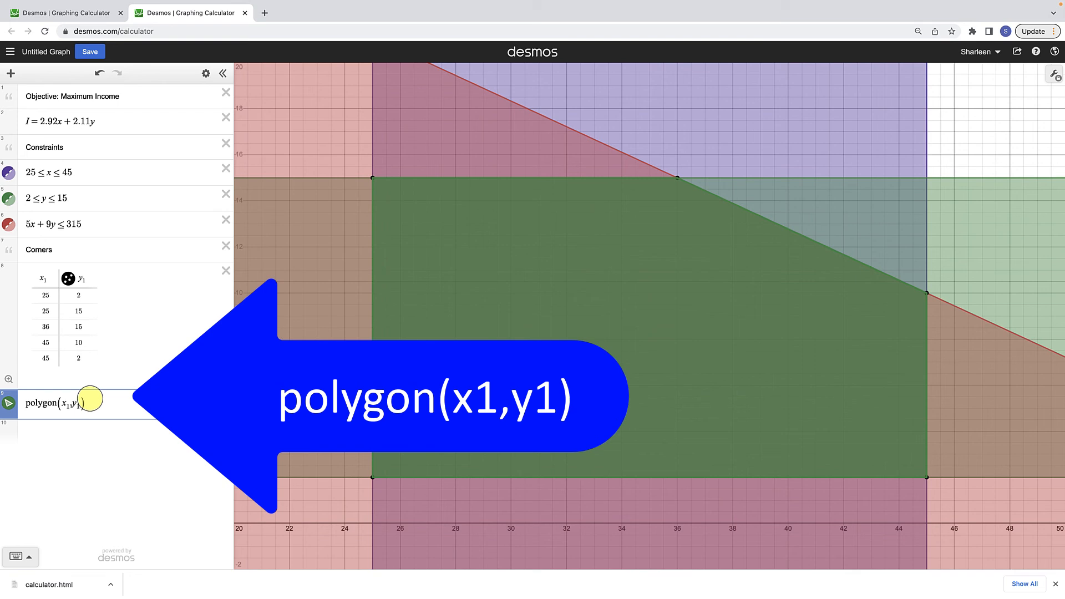
left_click(9, 403)
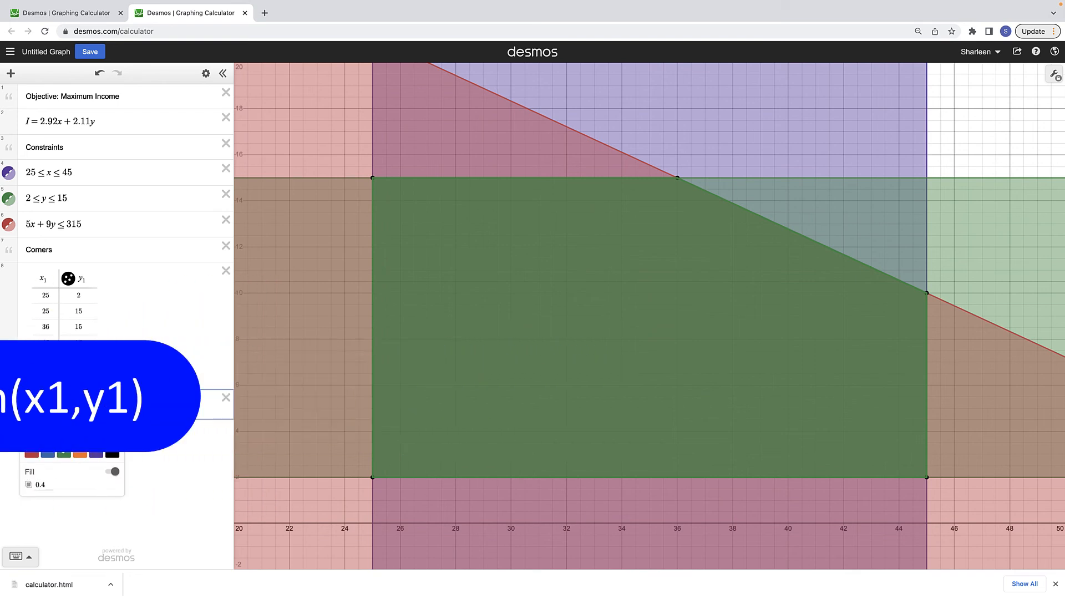
left_click(113, 452)
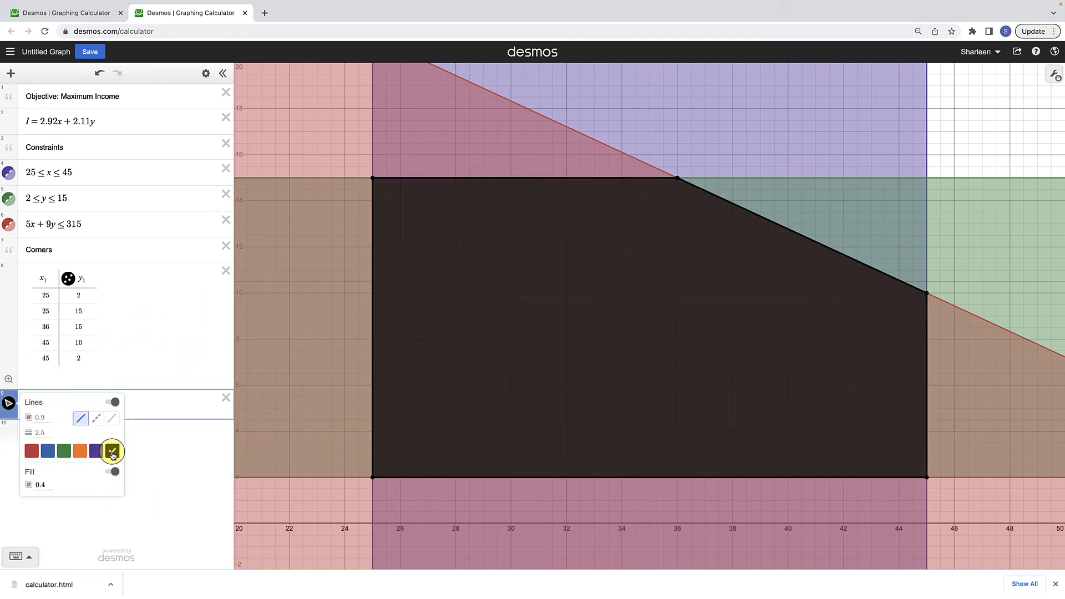
left_click(177, 458)
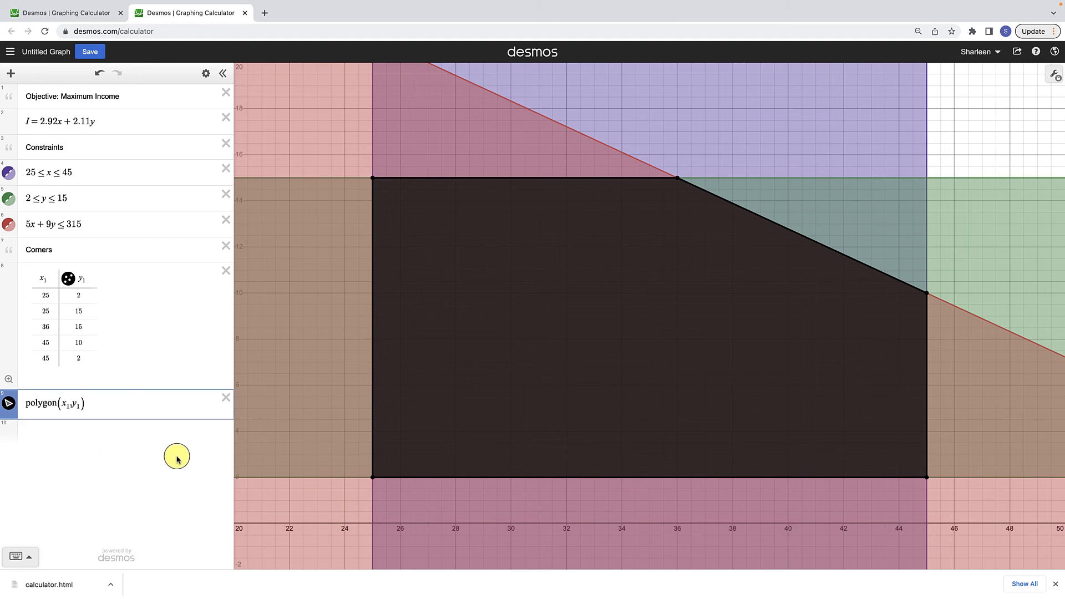
Hide the shading of all three constraint inequalities, leaving only the polygon and corner points.
left_click(9, 226)
left_click(9, 198)
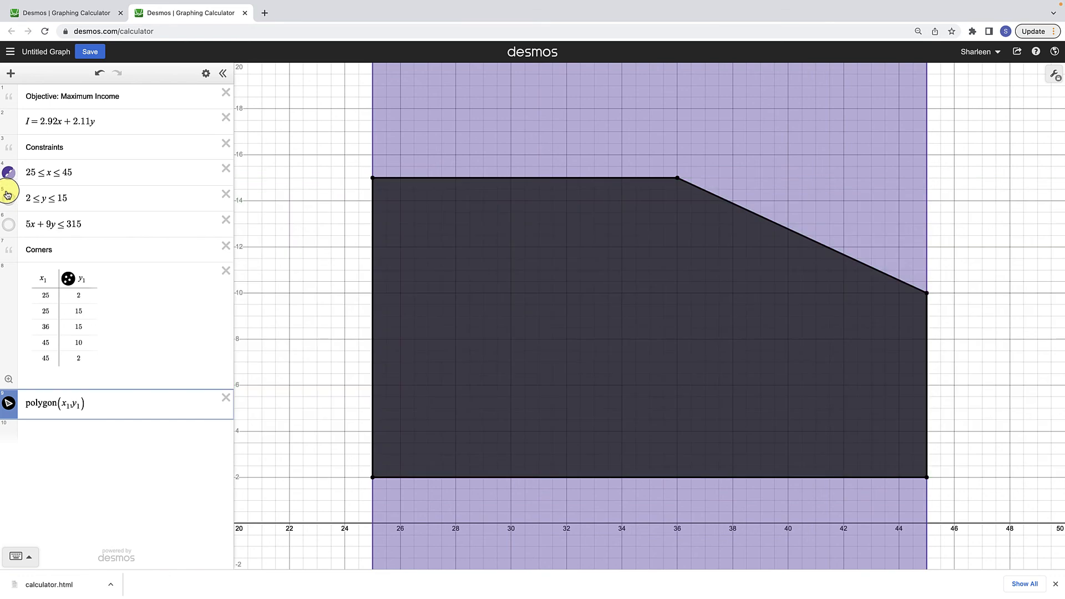
left_click(9, 173)
Add a third column to the corners table with the income formula 2.92x1+2.11y1 as its heading.
left_click(395, 346)
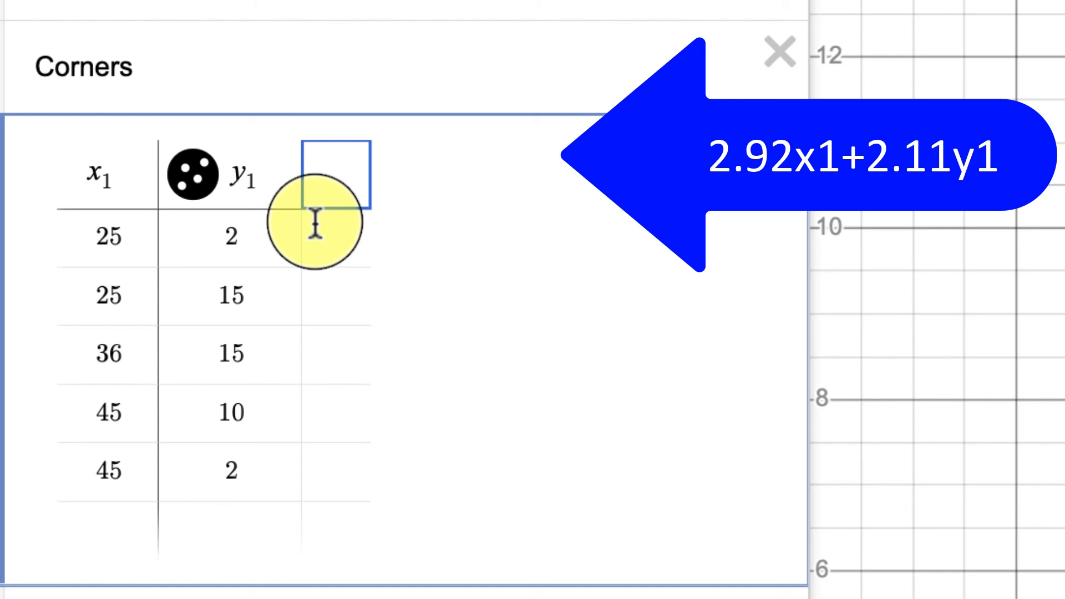
type("2.")
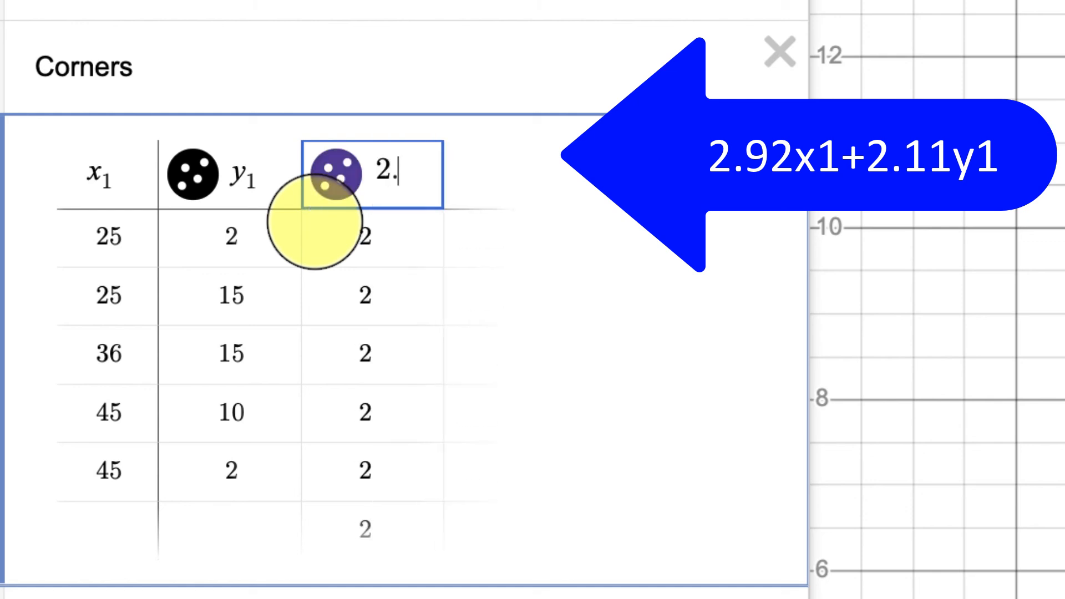
type("92x1")
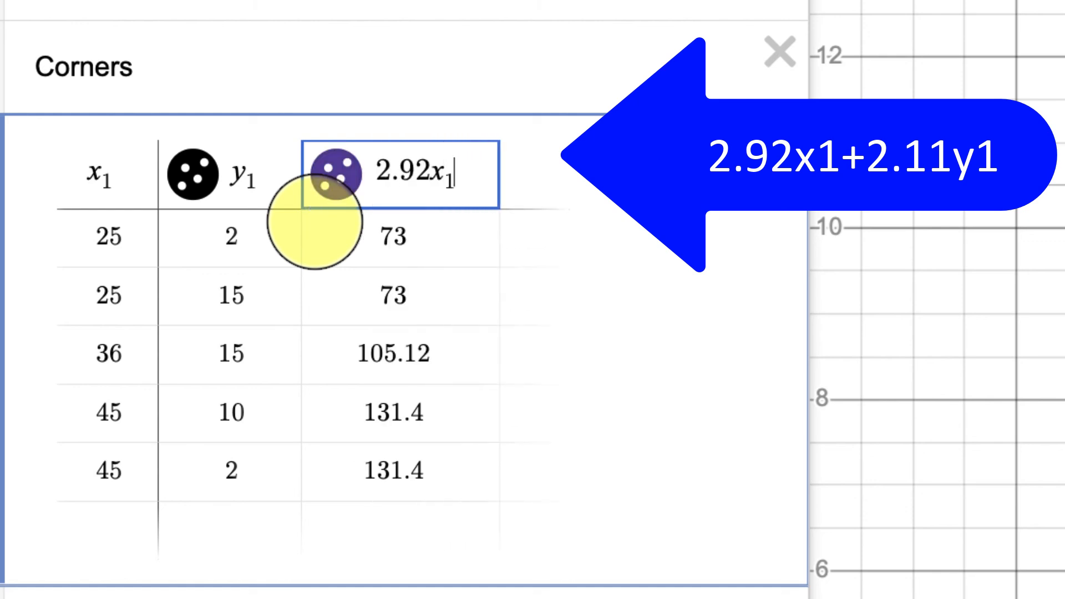
type("+2.11")
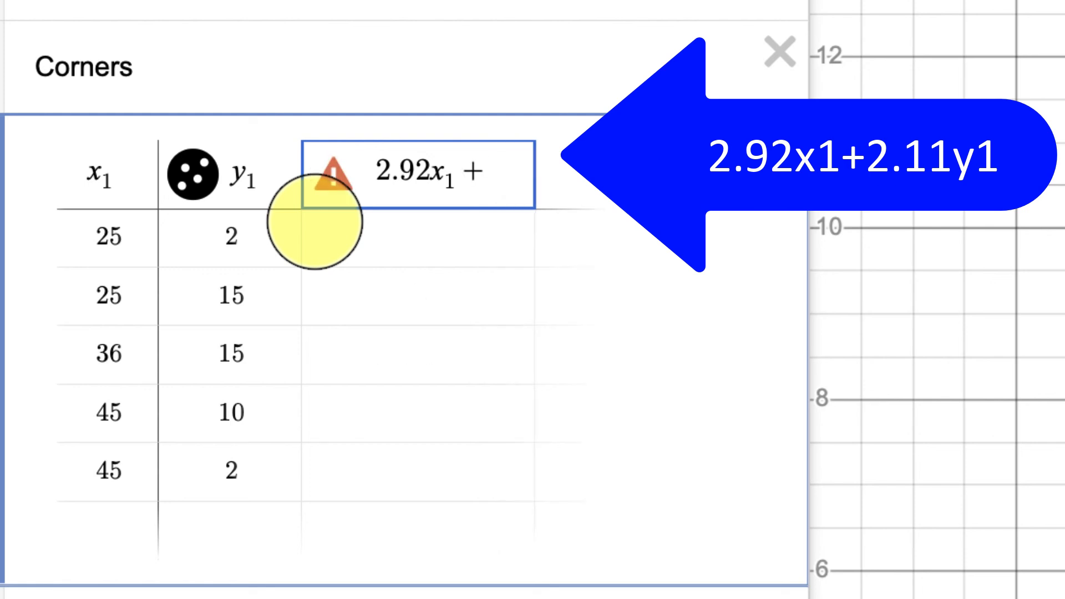
type("y1")
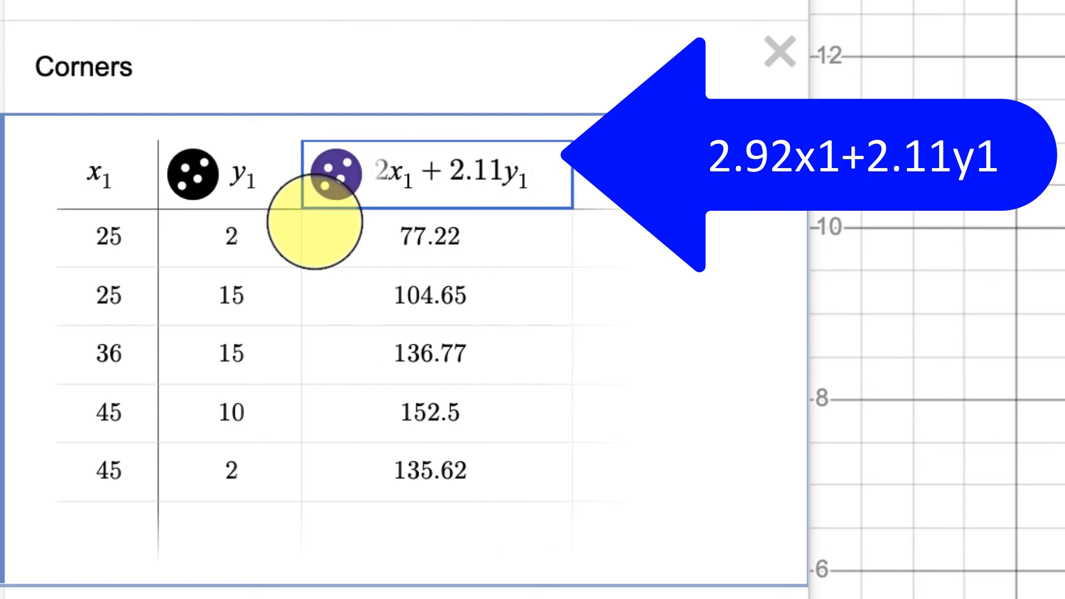
key("Return")
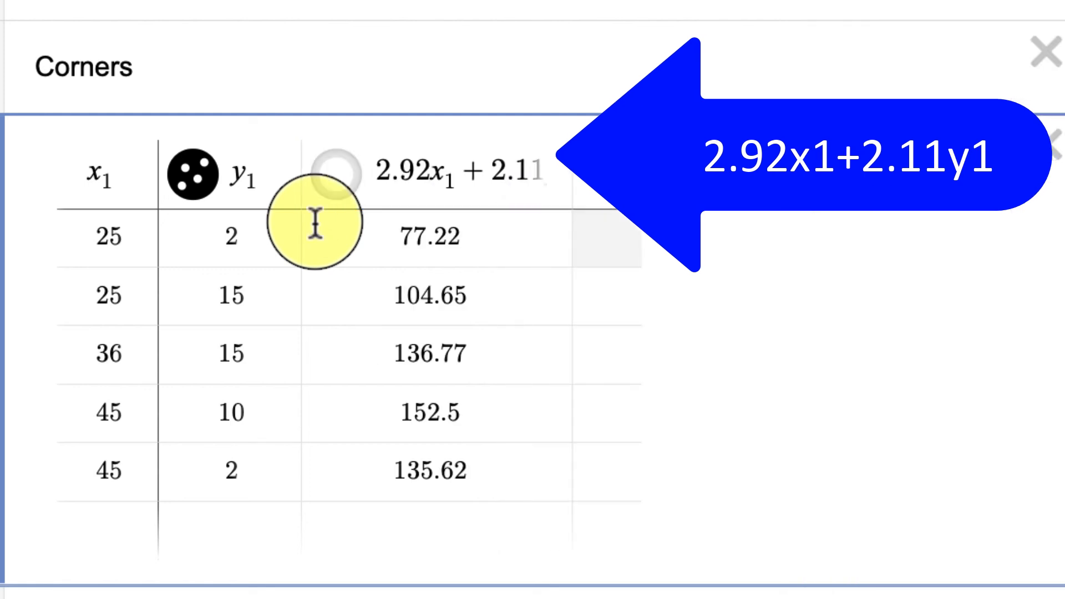